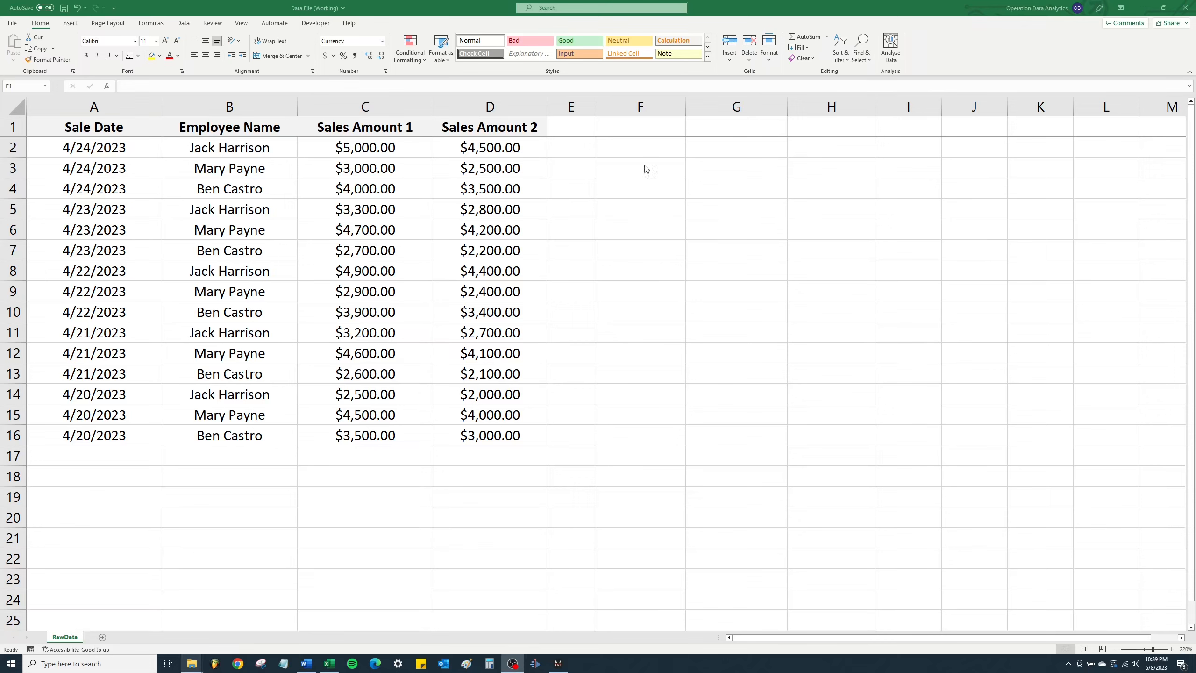
Enter =AVERAGE(C:C) in cell F1, and select C1:C16 to check the Sales Amount 1 average.
click(611, 126)
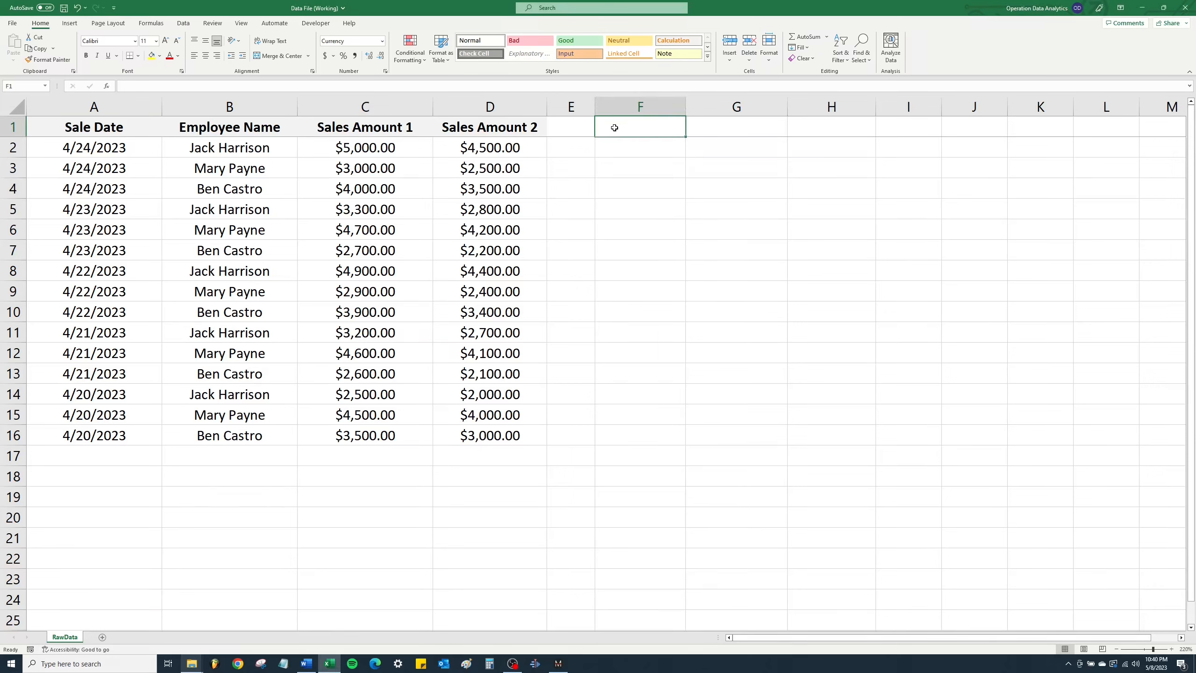
text(=)
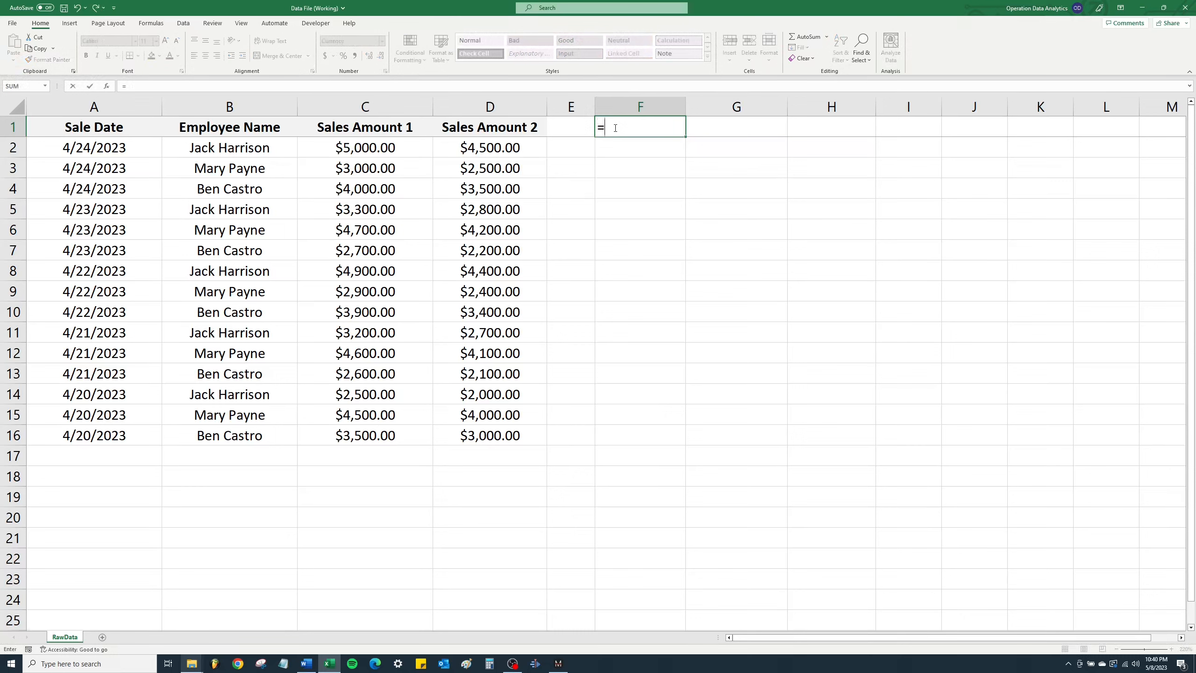
text(average)
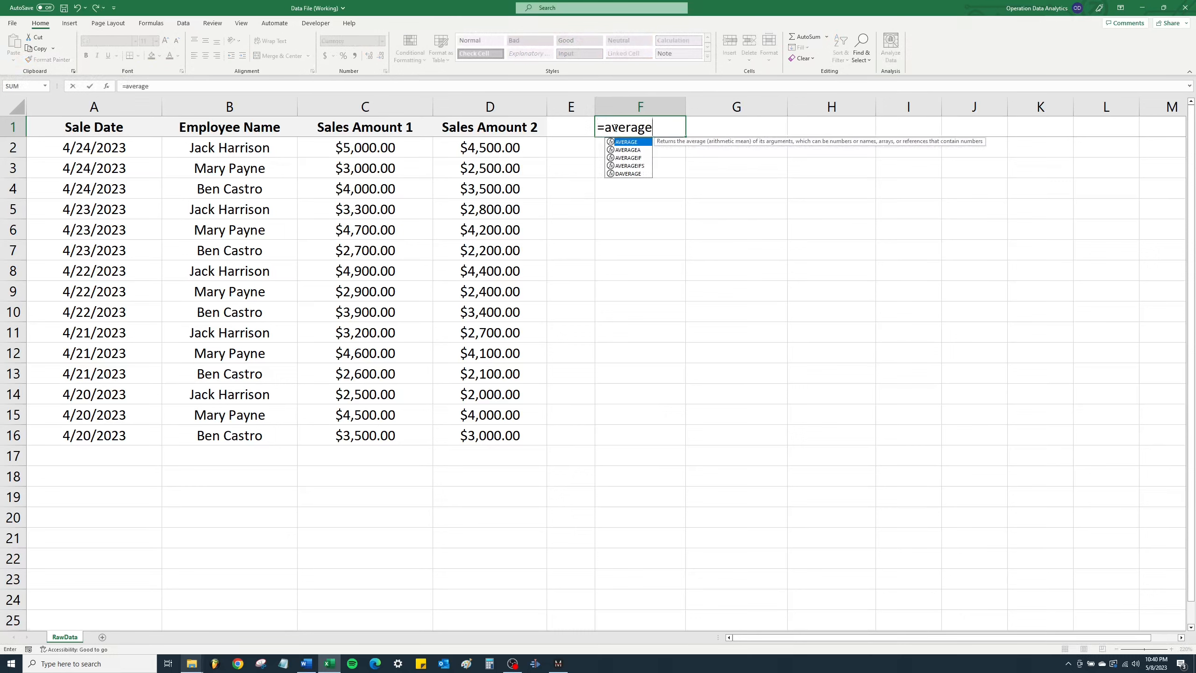
text(()
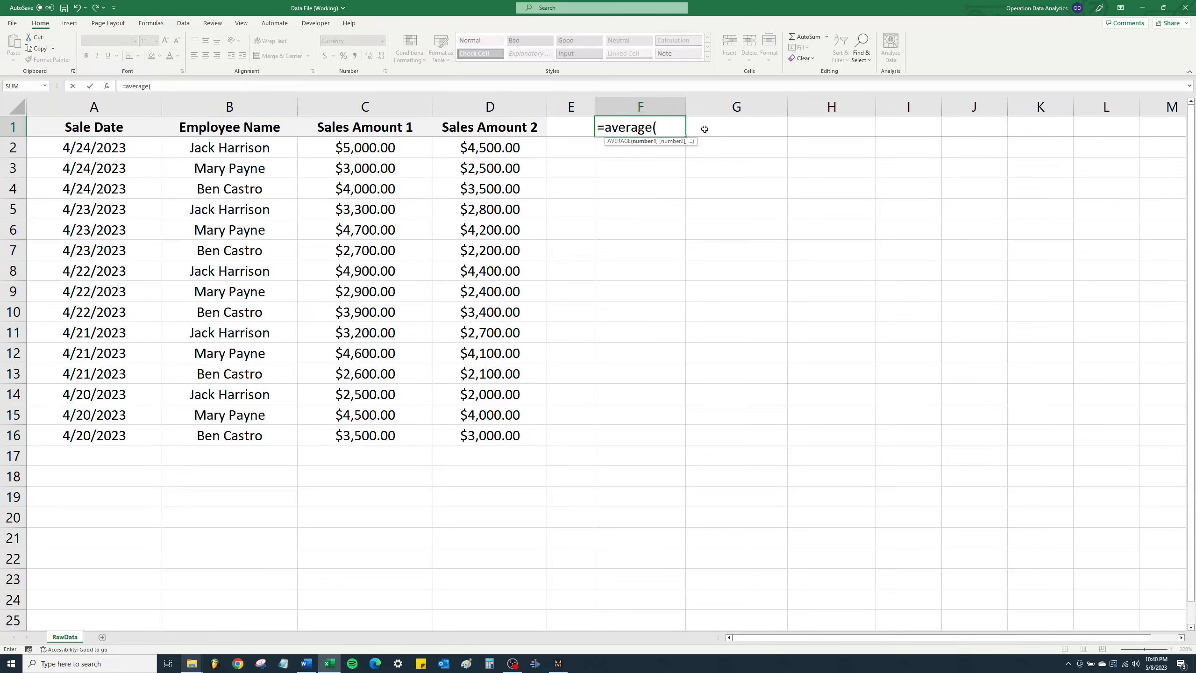
click(374, 106)
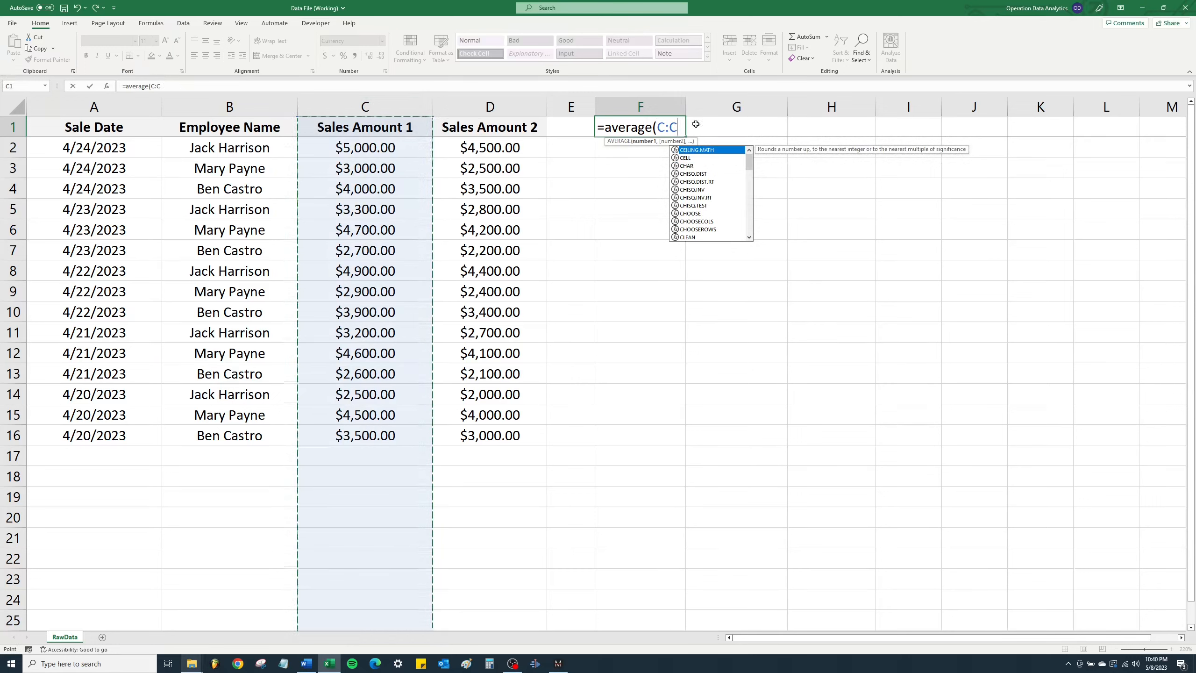
text())
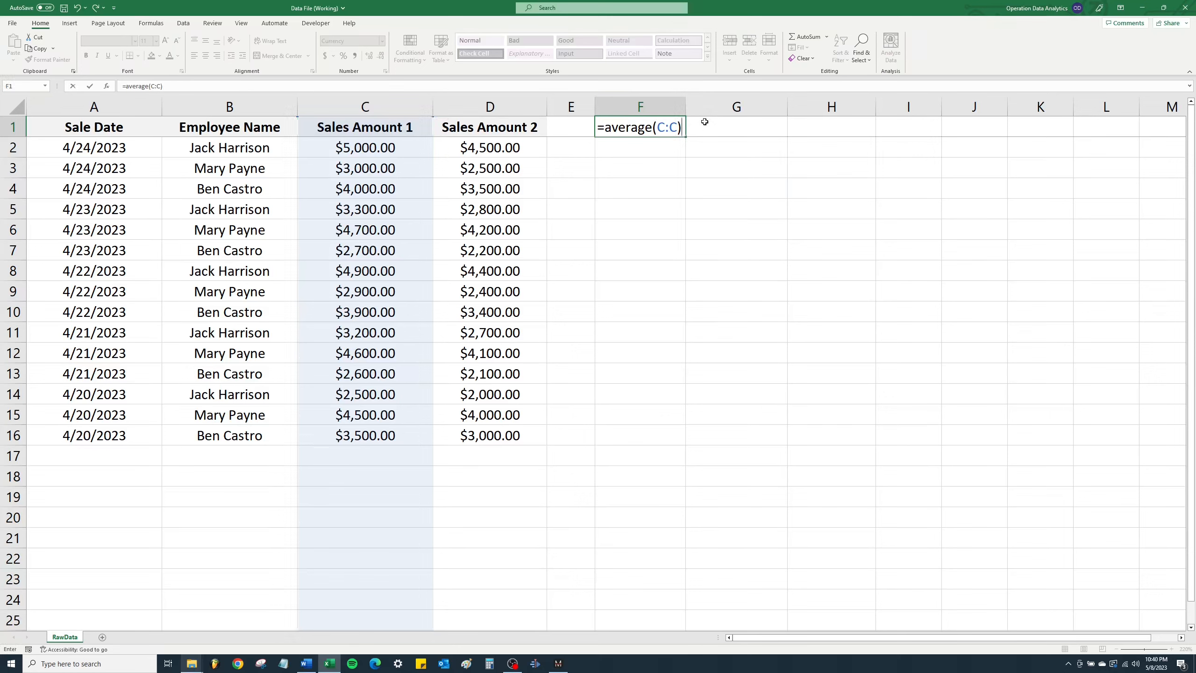
key(Return)
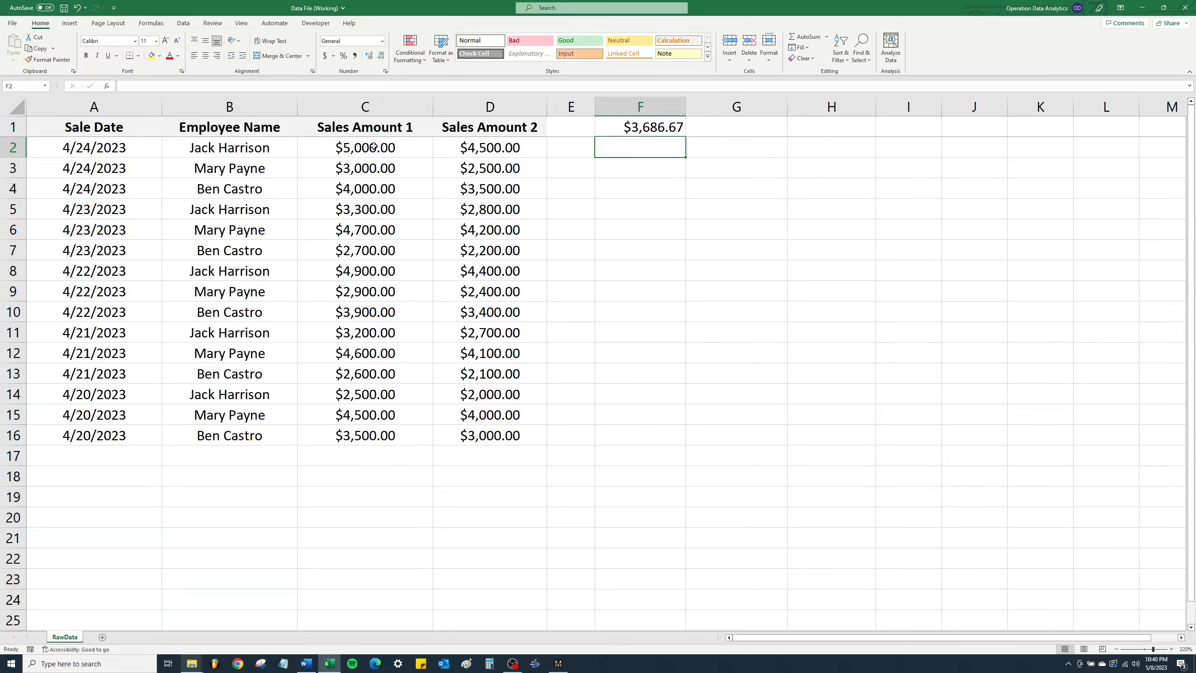
drag(376, 130, 381, 437)
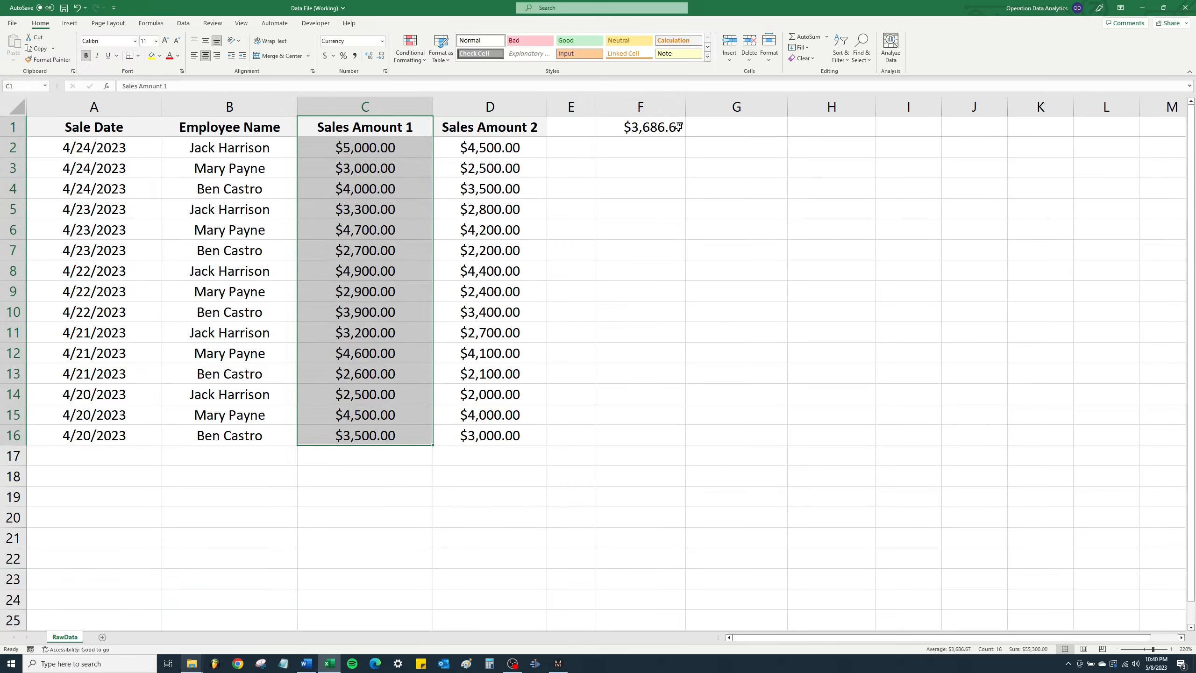
Replace the formula in F1 with =AVERAGE(C:C,D:D), and select C2:D16 to check the combined average of both sales columns.
click(677, 127)
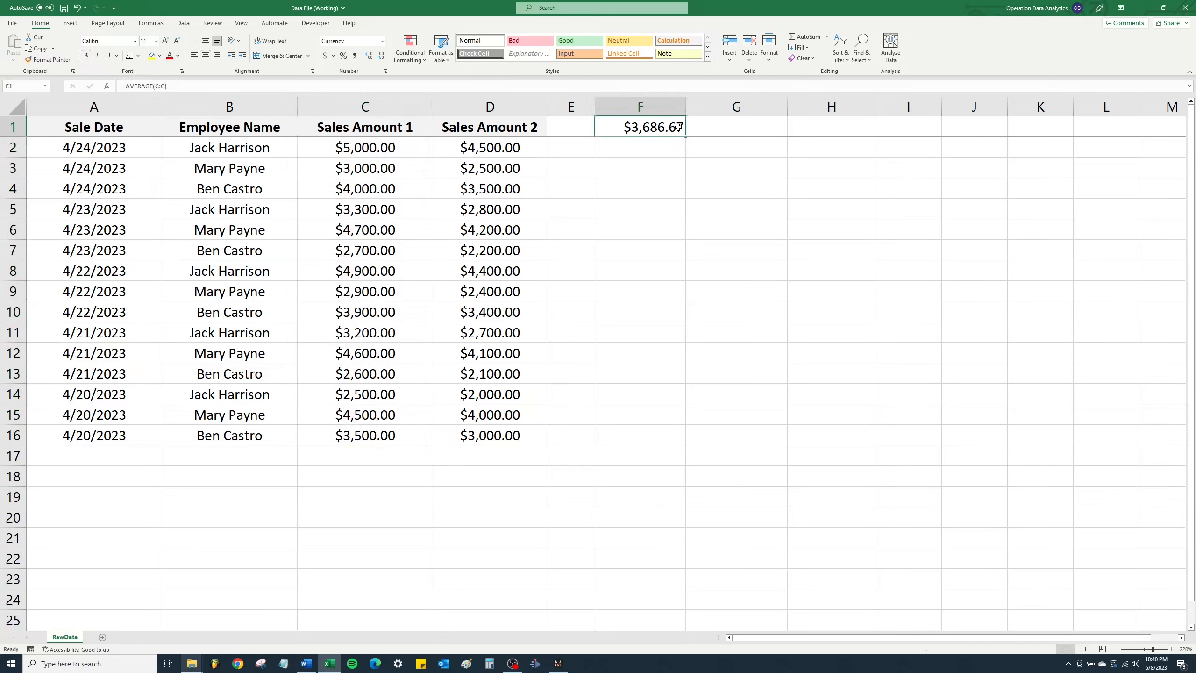
key(Delete)
text(=)
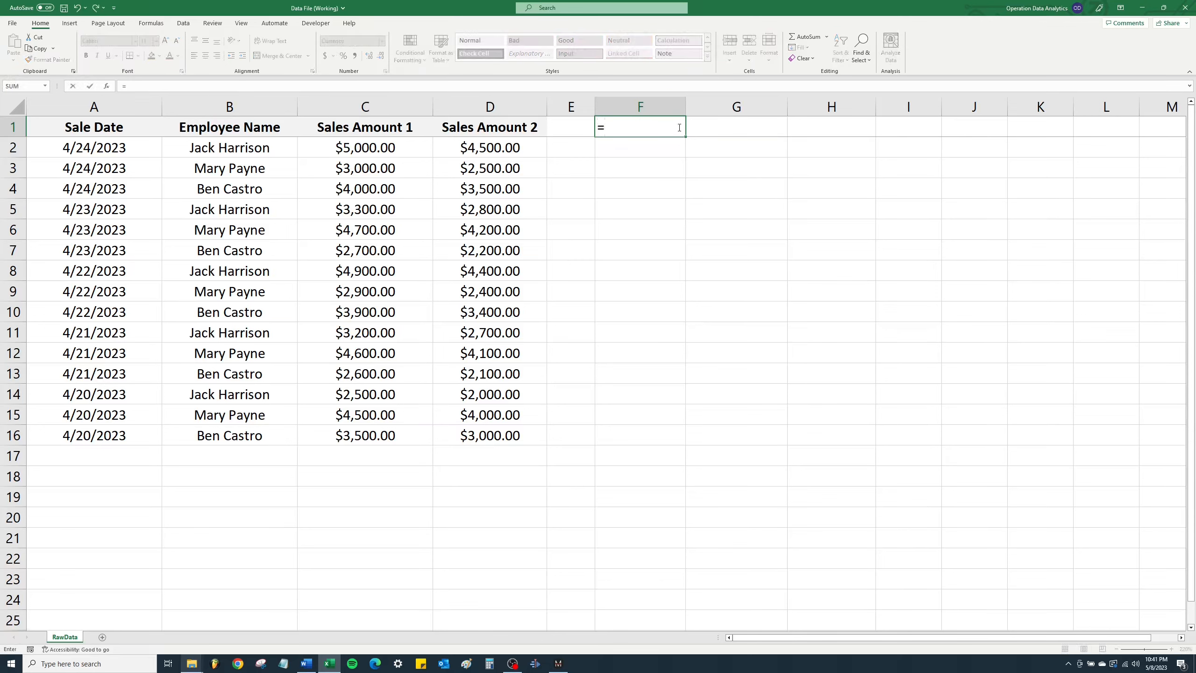
text(average)
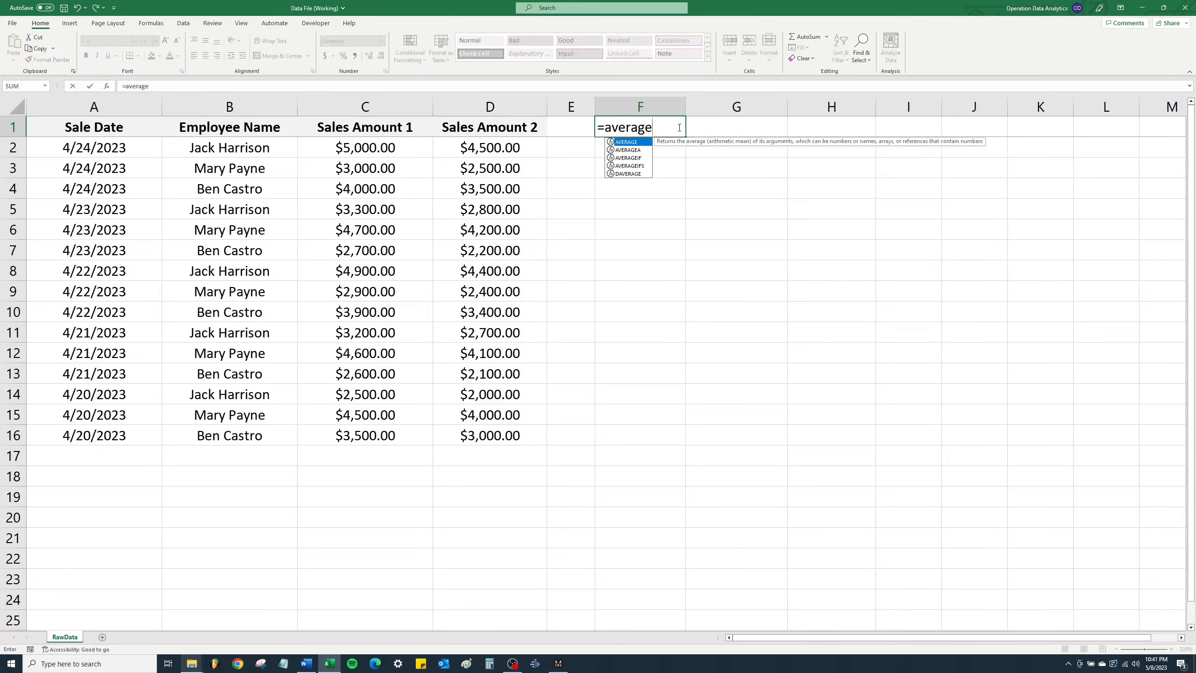
text(()
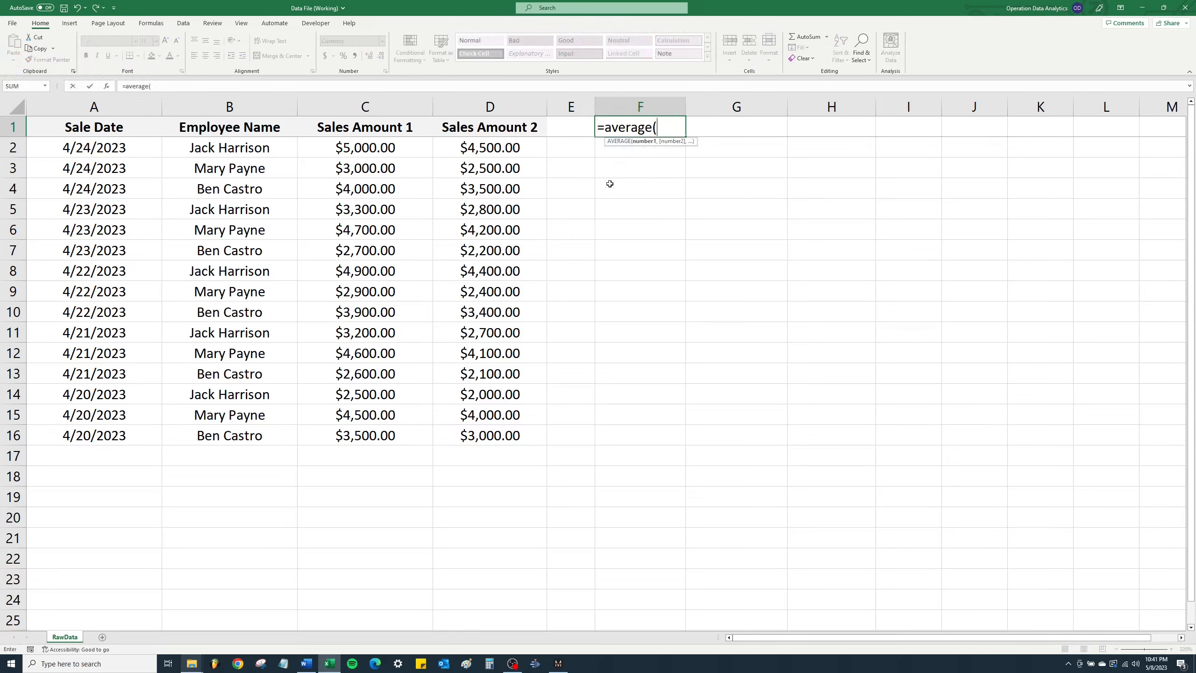
click(380, 106)
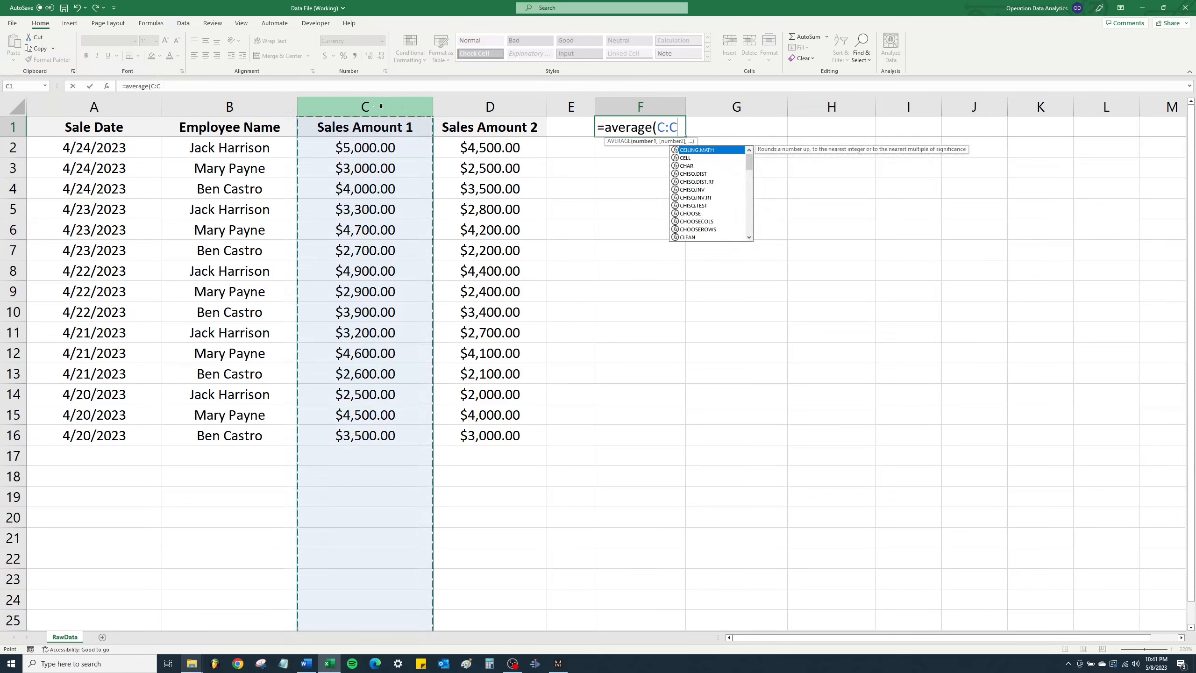
text(,)
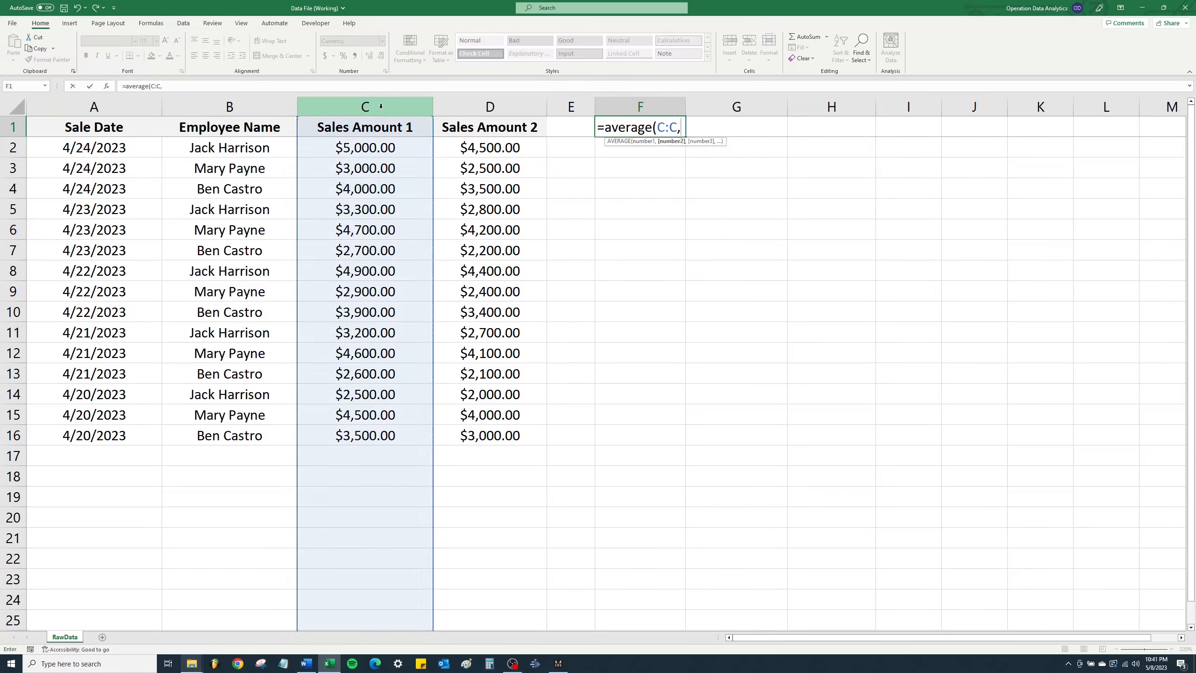
click(494, 106)
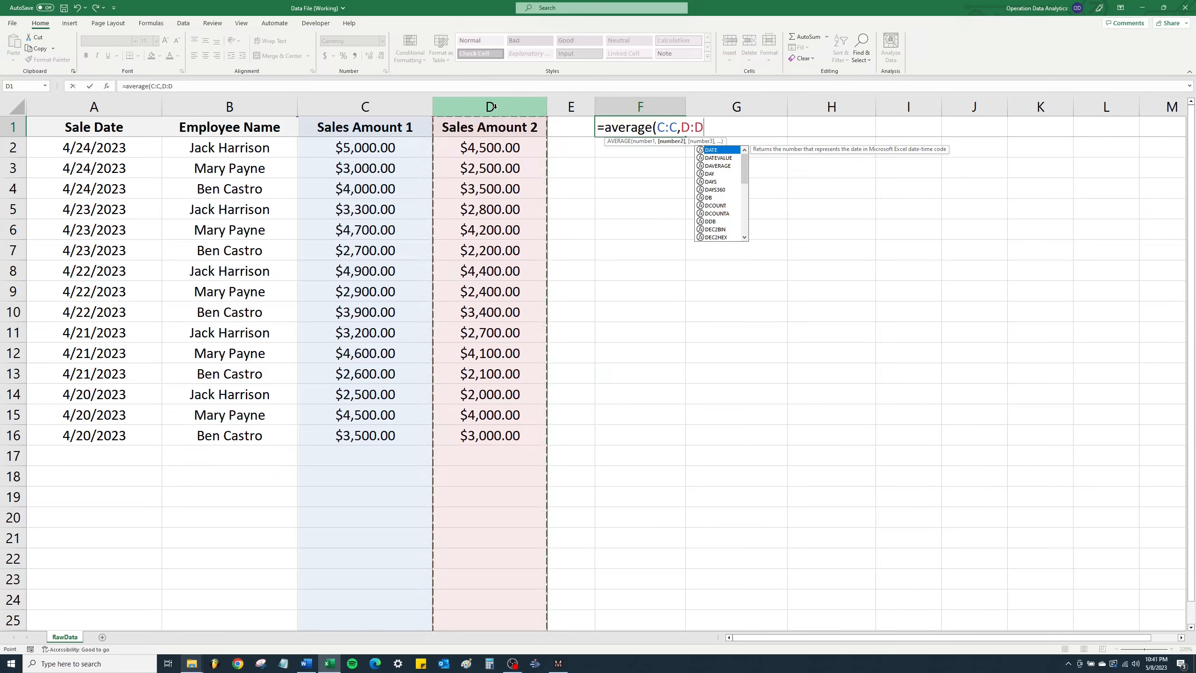
text())
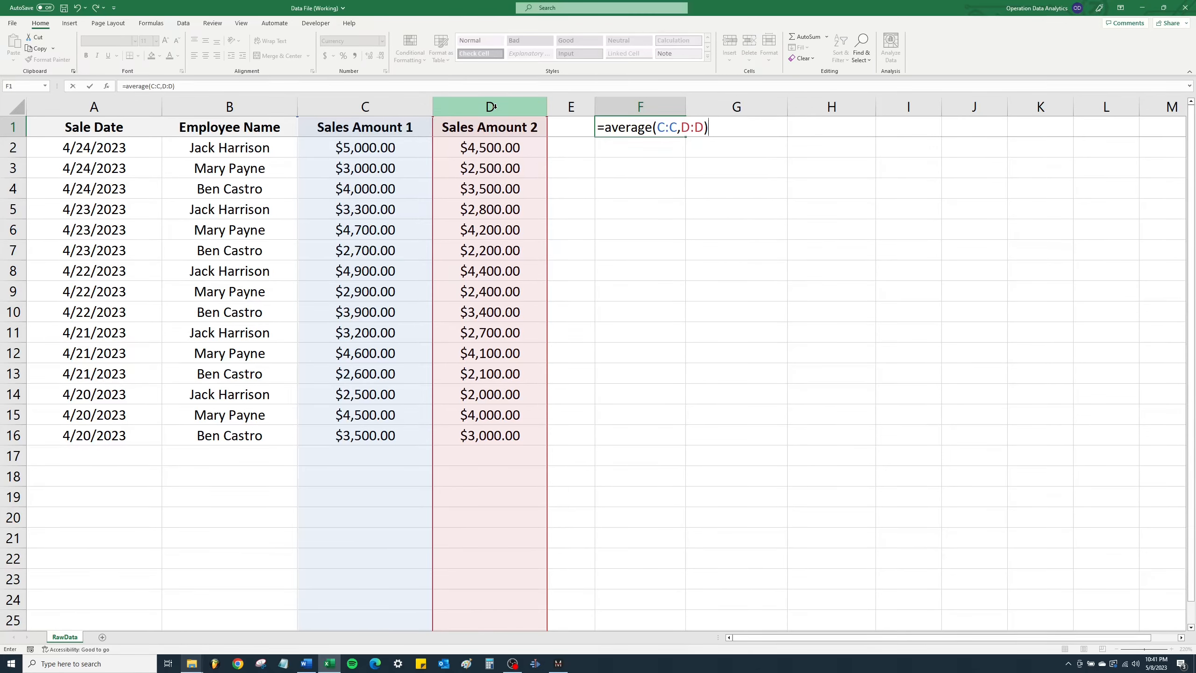
key(Return)
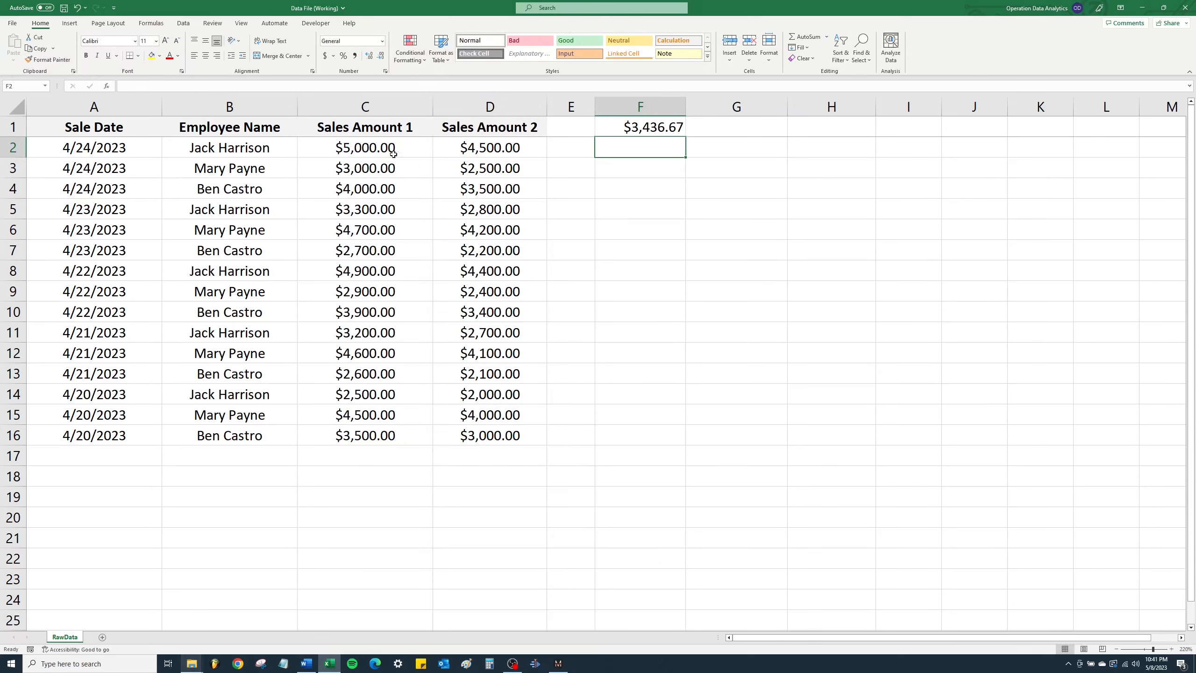
drag(387, 150, 477, 438)
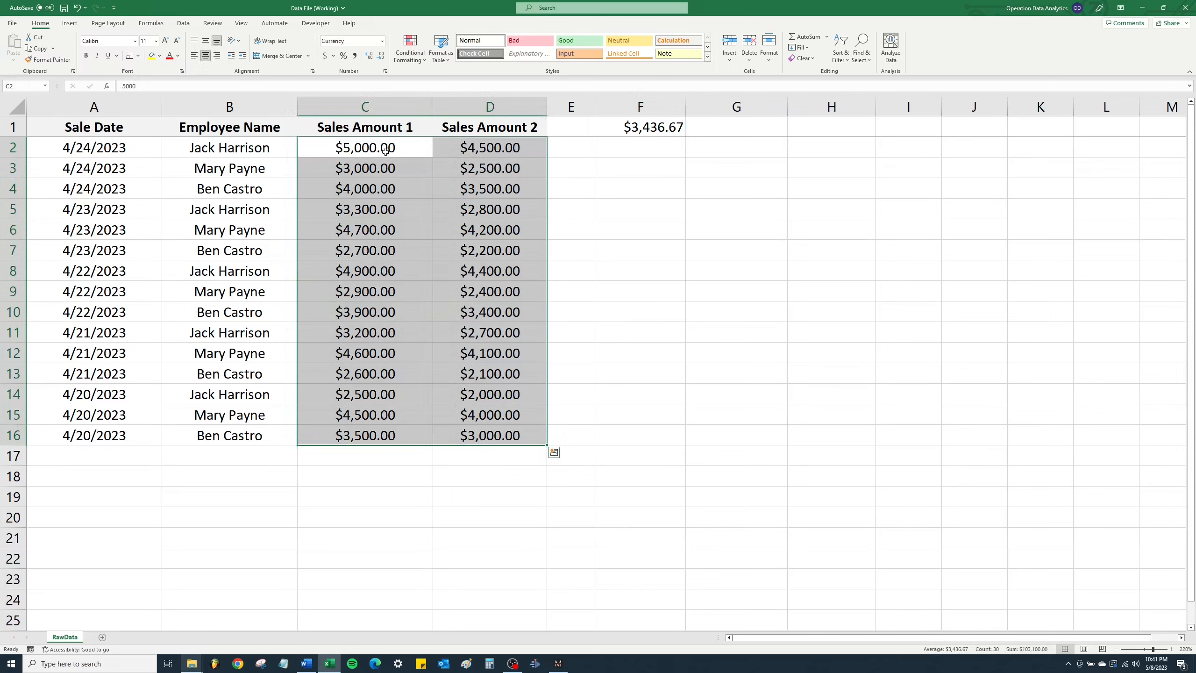
Replace the formula in F1 with =AVERAGE(C2,C5,C8,C11,C14) to average the first listed employee's Sales Amount 1 values.
click(644, 127)
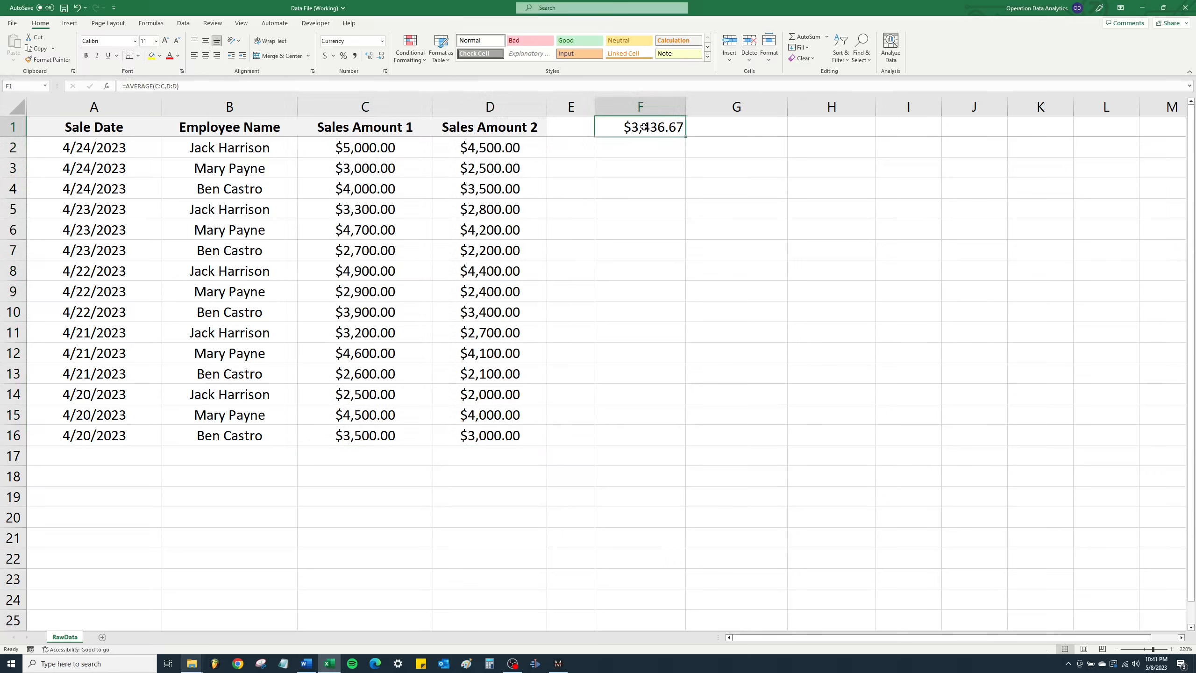
key(Delete)
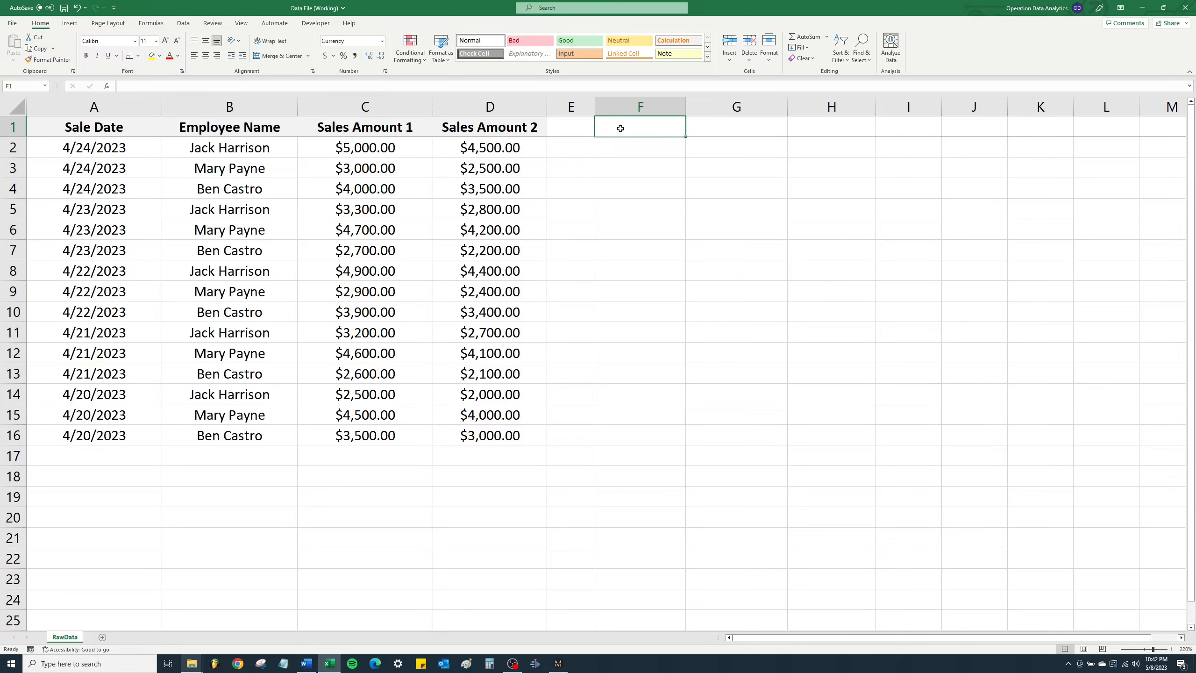
text(=average)
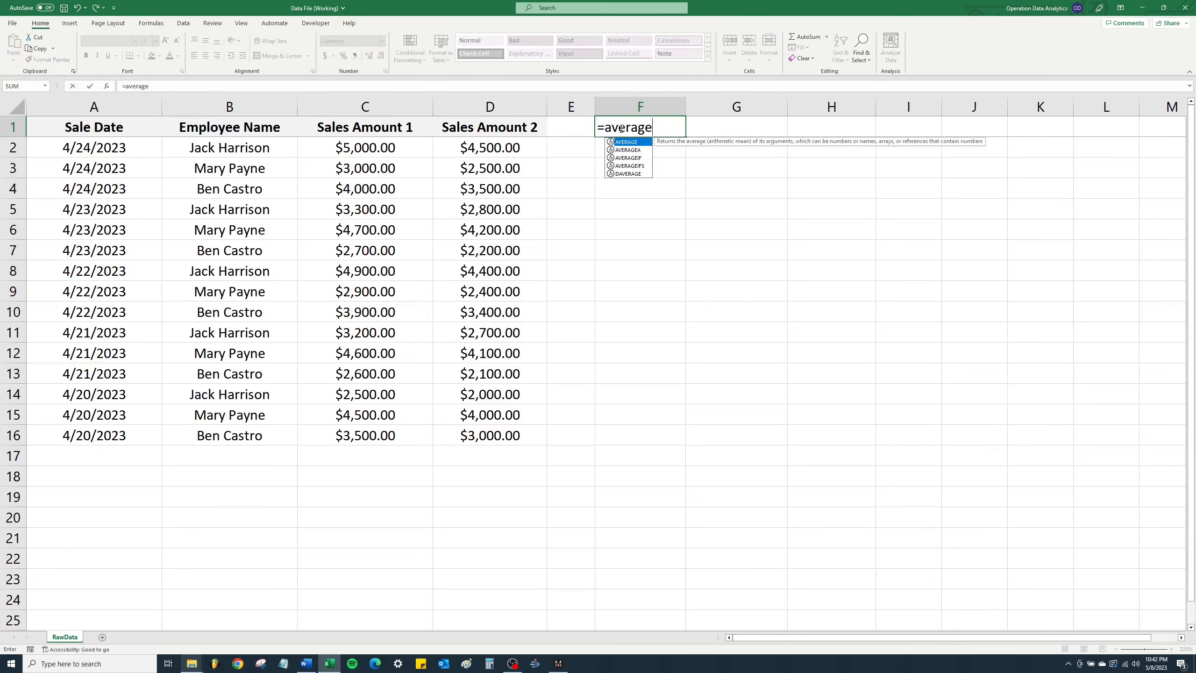
text(()
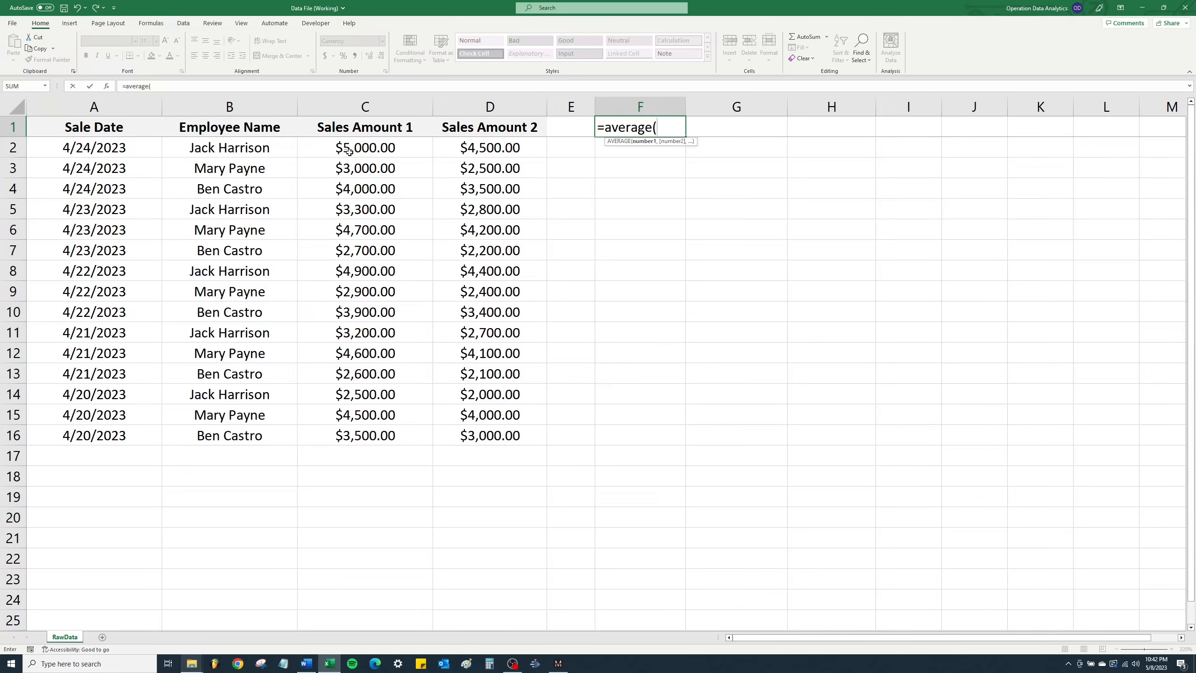
click(394, 148)
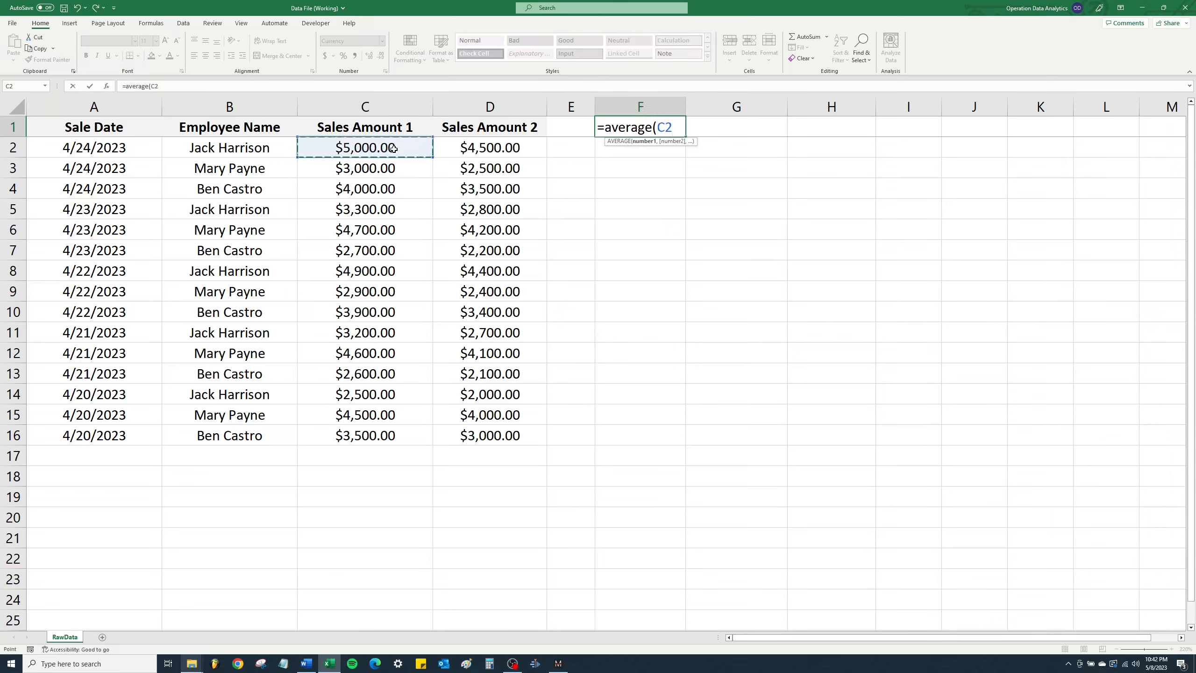
text(,)
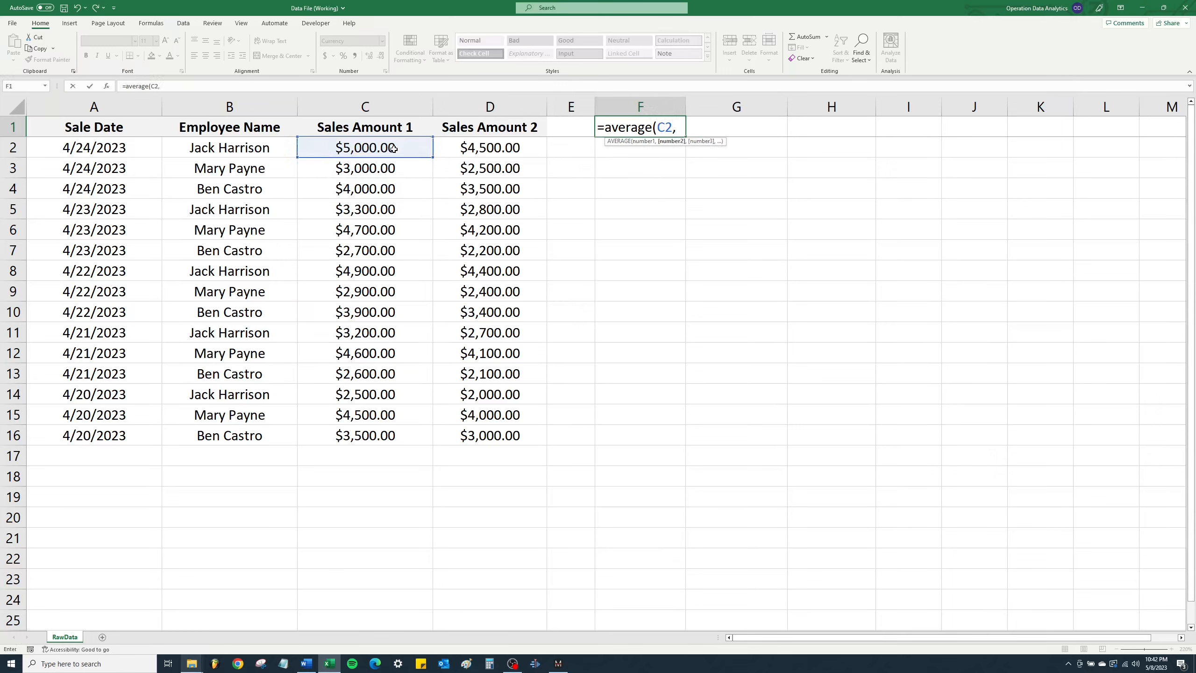
click(374, 212)
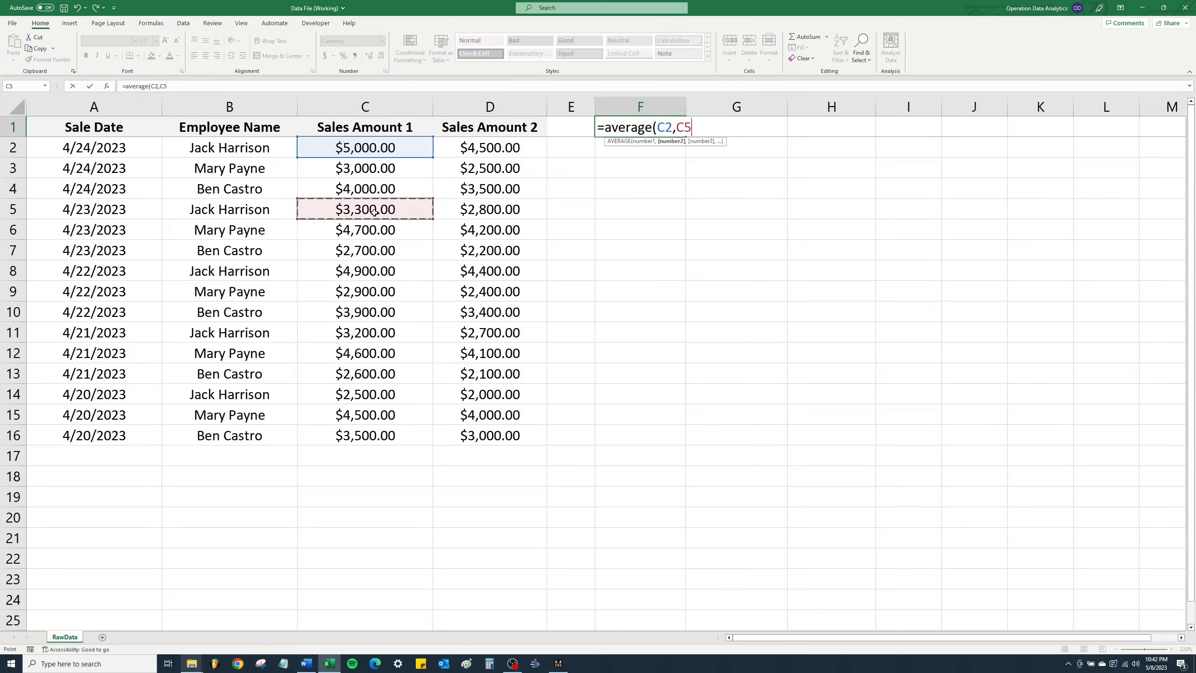
text(,)
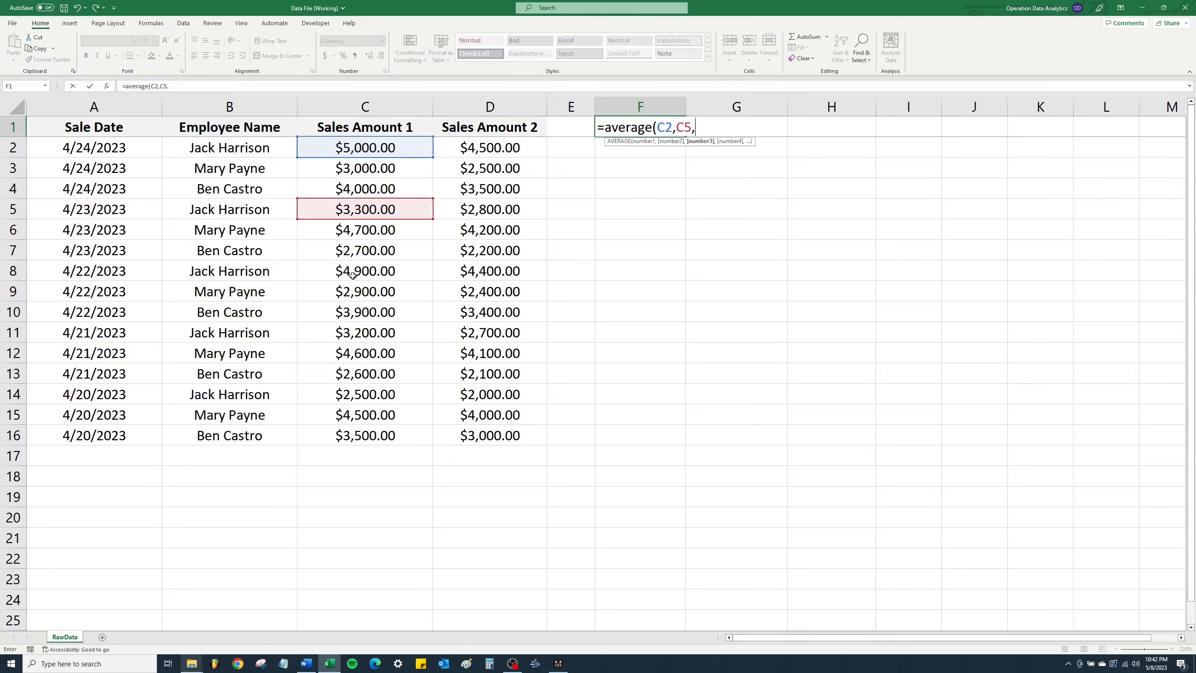
click(352, 276)
text(,)
click(356, 337)
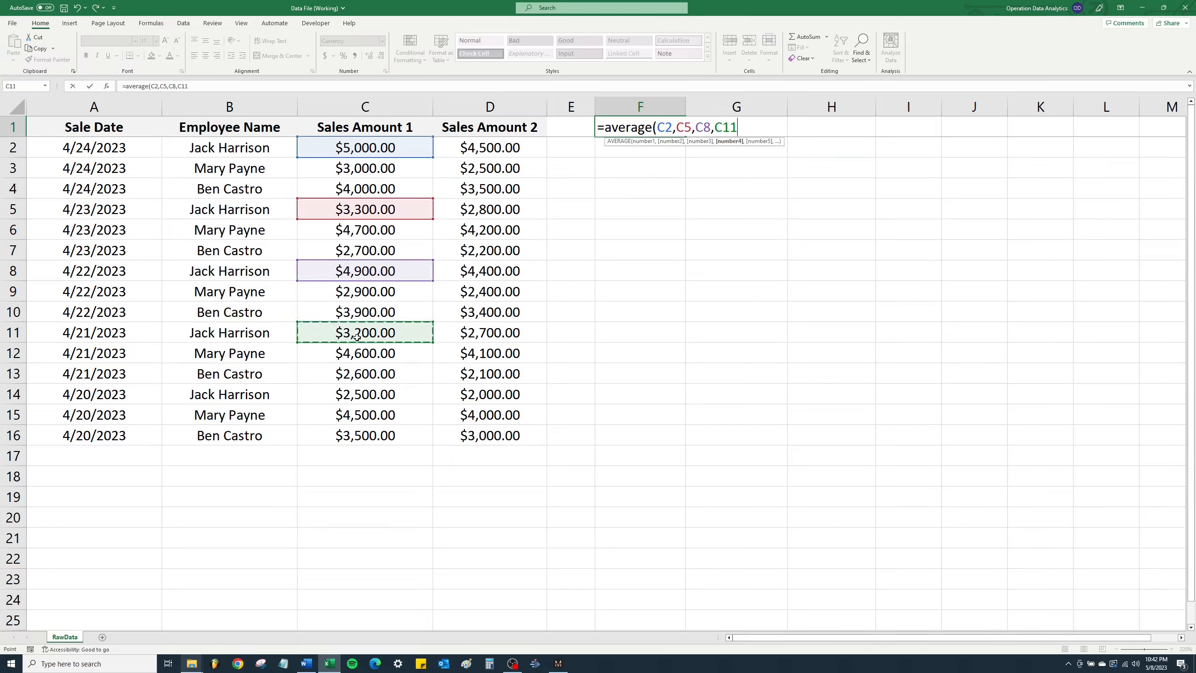
text(,)
click(352, 400)
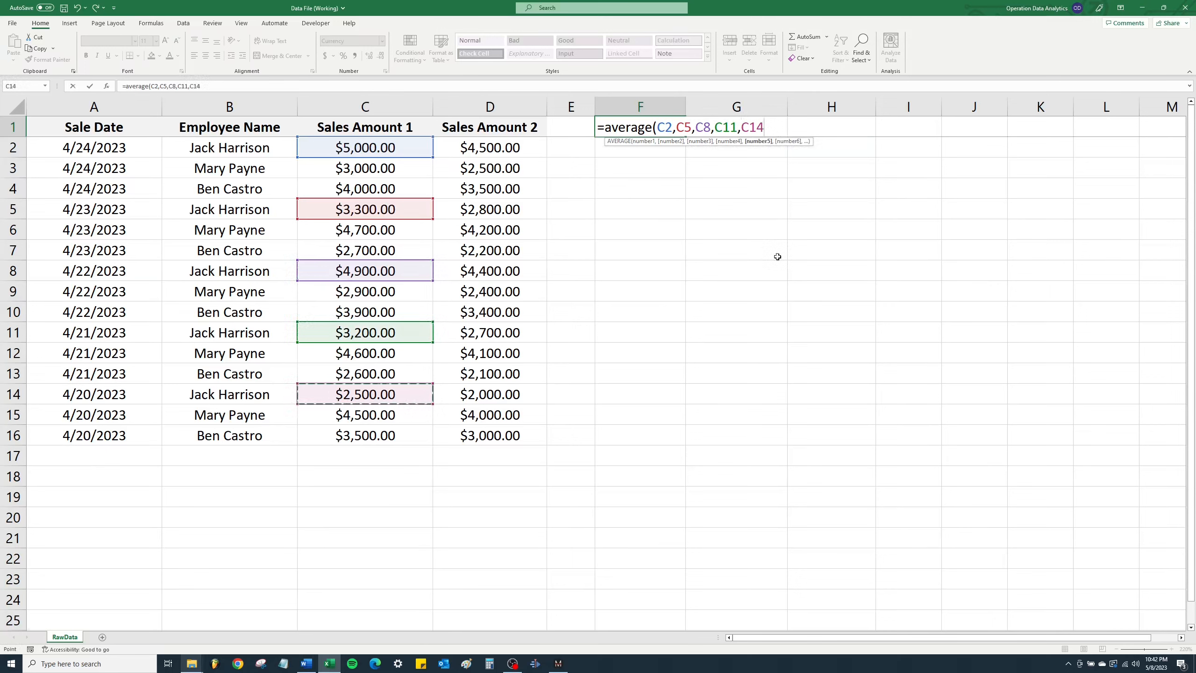
text())
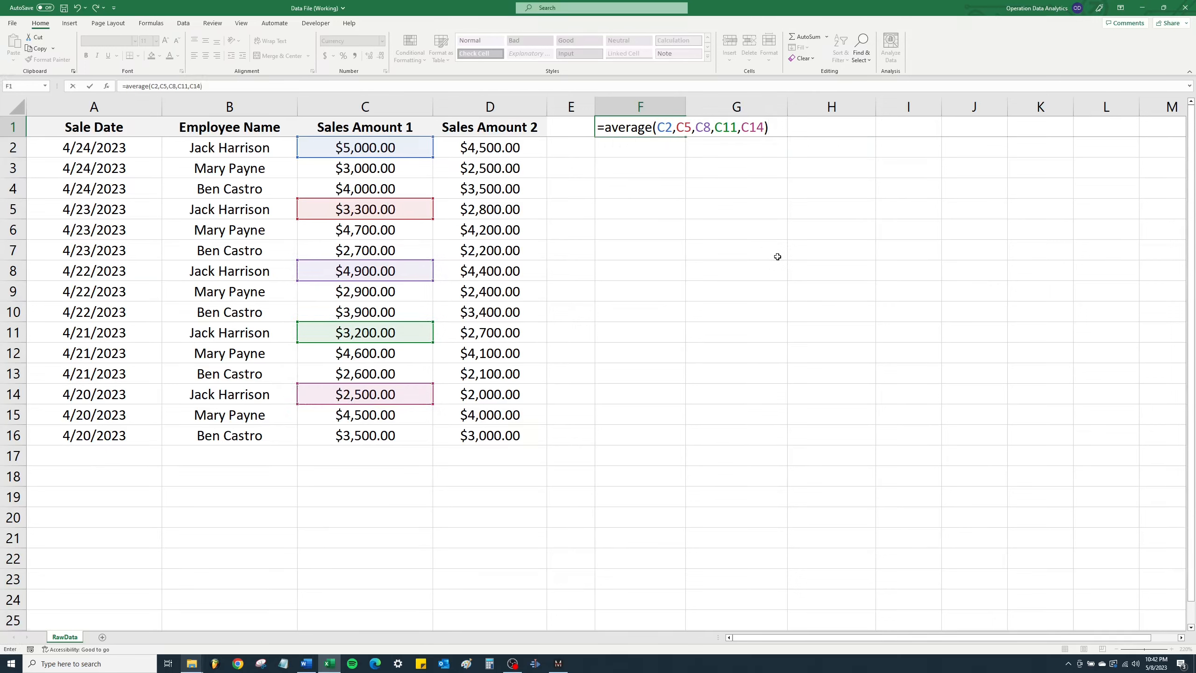
key(Return)
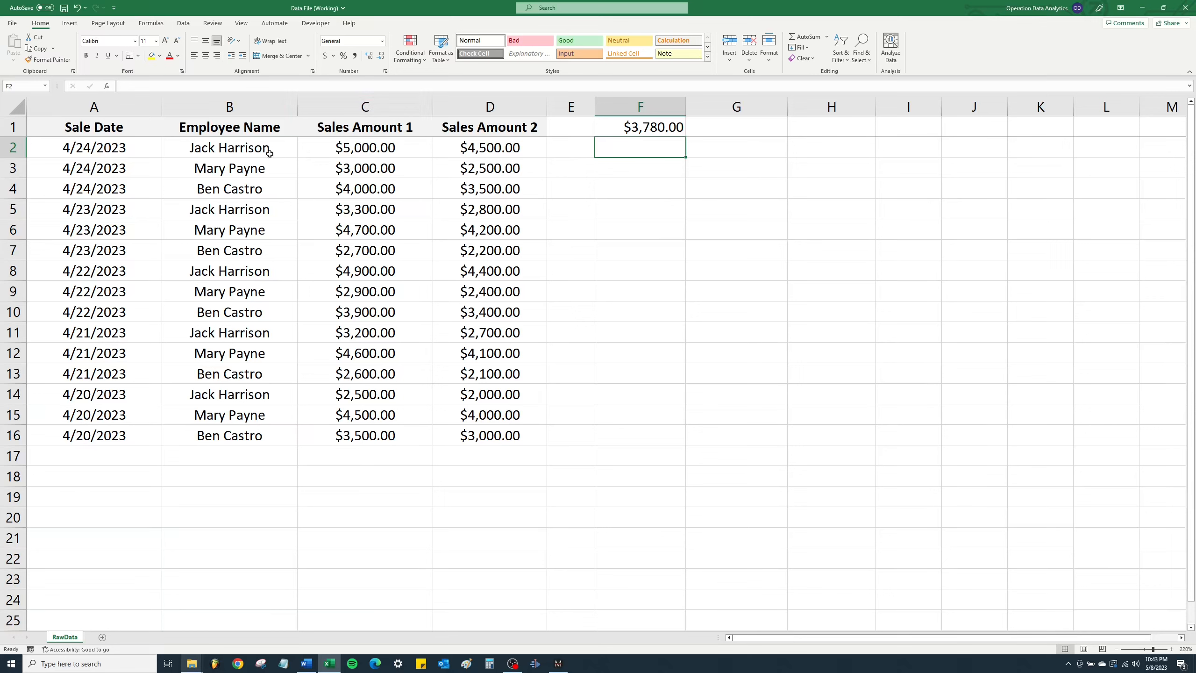
Clear cell F1 and select the whole Sales Amount 1 column to view its average.
click(681, 124)
key(Delete)
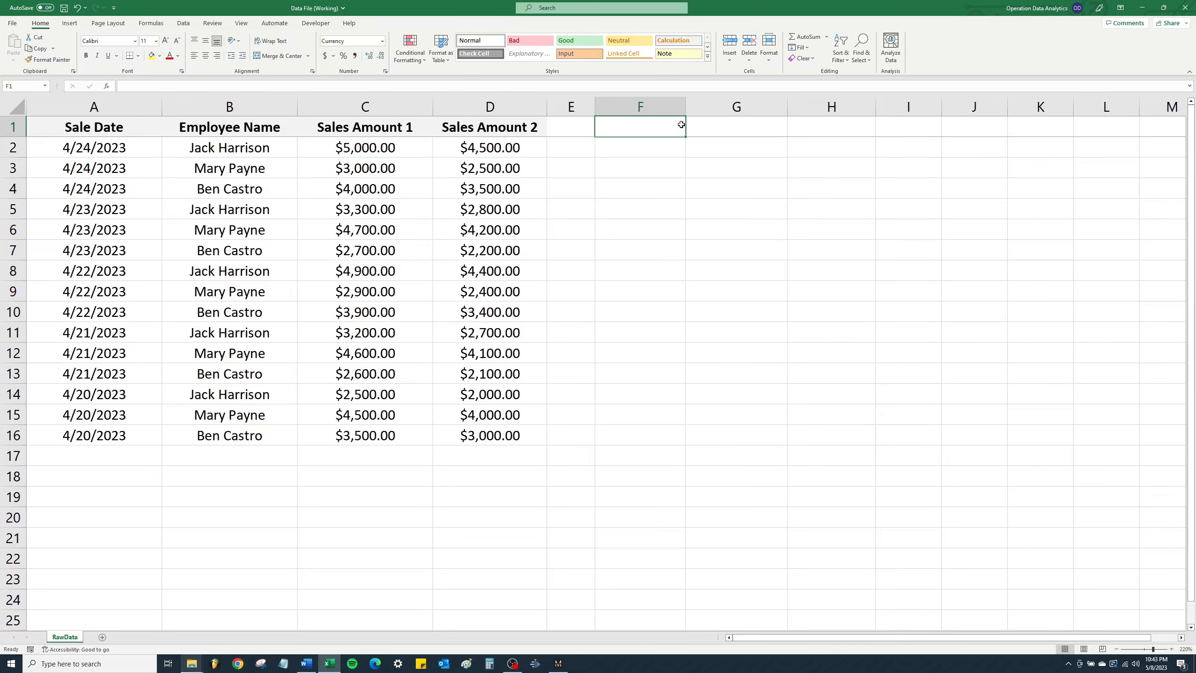
click(380, 108)
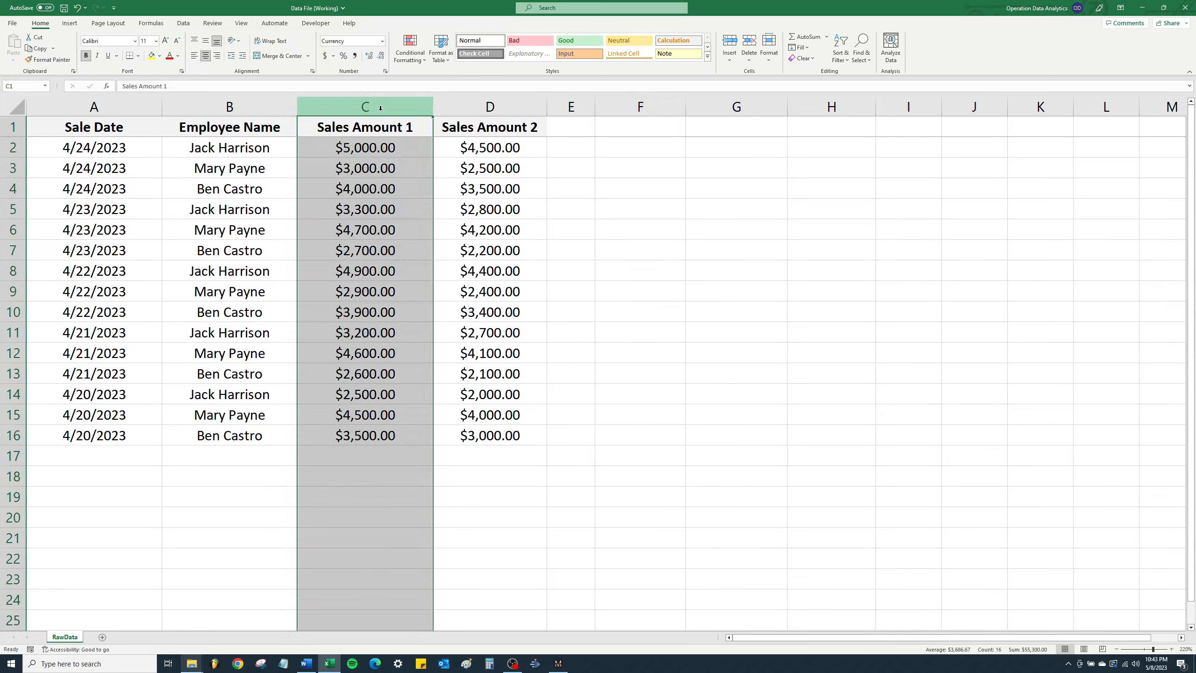